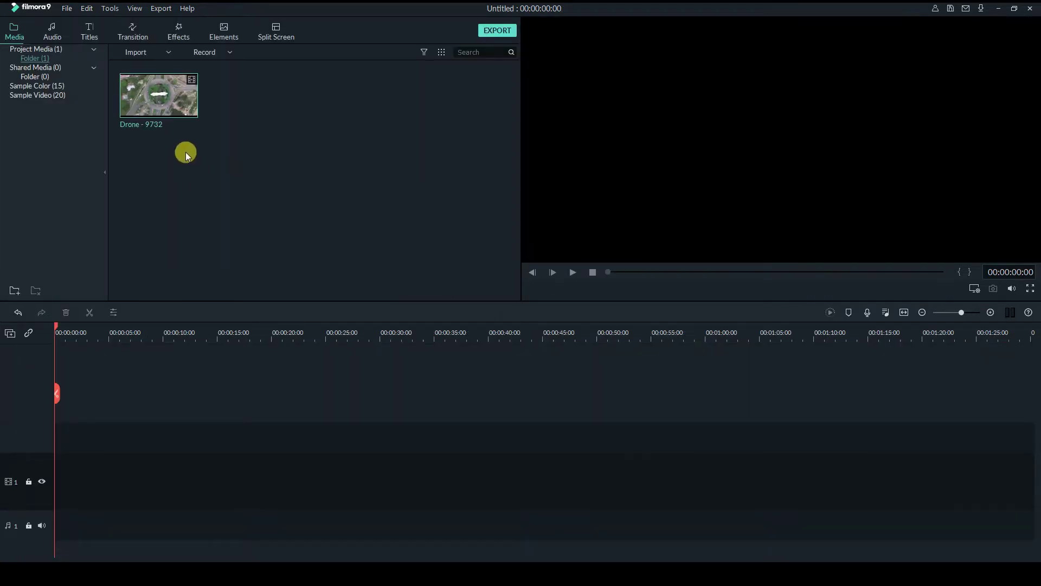
Place the Drone - 9732 clip at the start of video track 1, keeping the 1920 x 1080 25fps project settings, and fit the timeline
left_click_drag(164, 112, 42, 473)
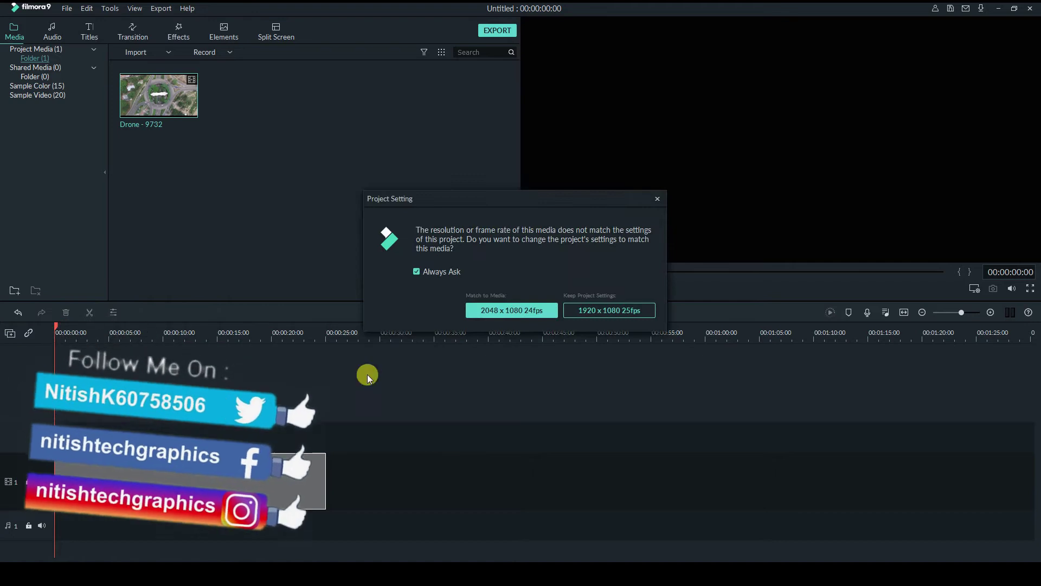
left_click(598, 310)
left_click(904, 313)
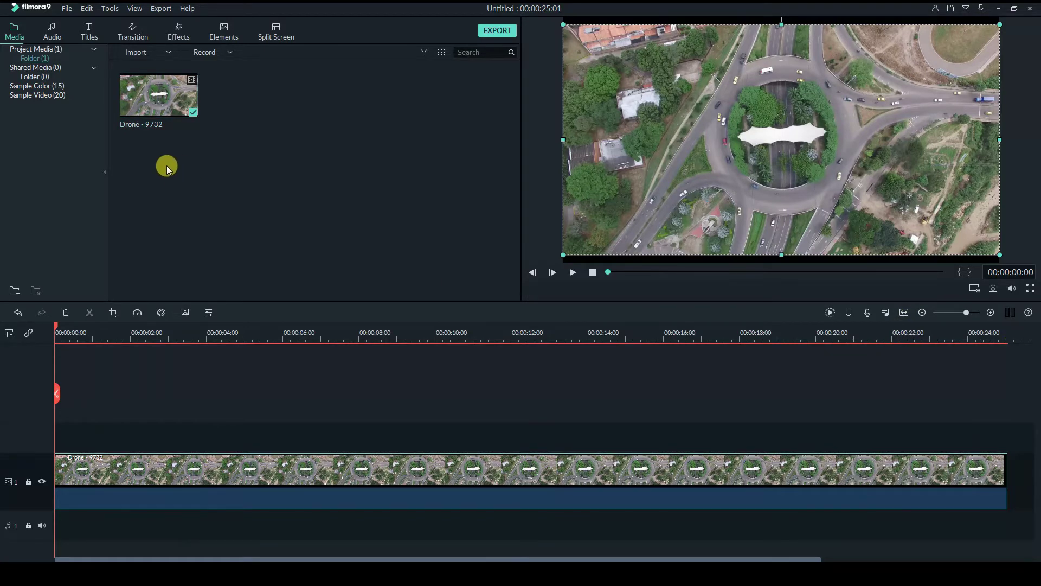
Add the Credit 4 title at the start of track 2, above the drone clip
left_click(92, 31)
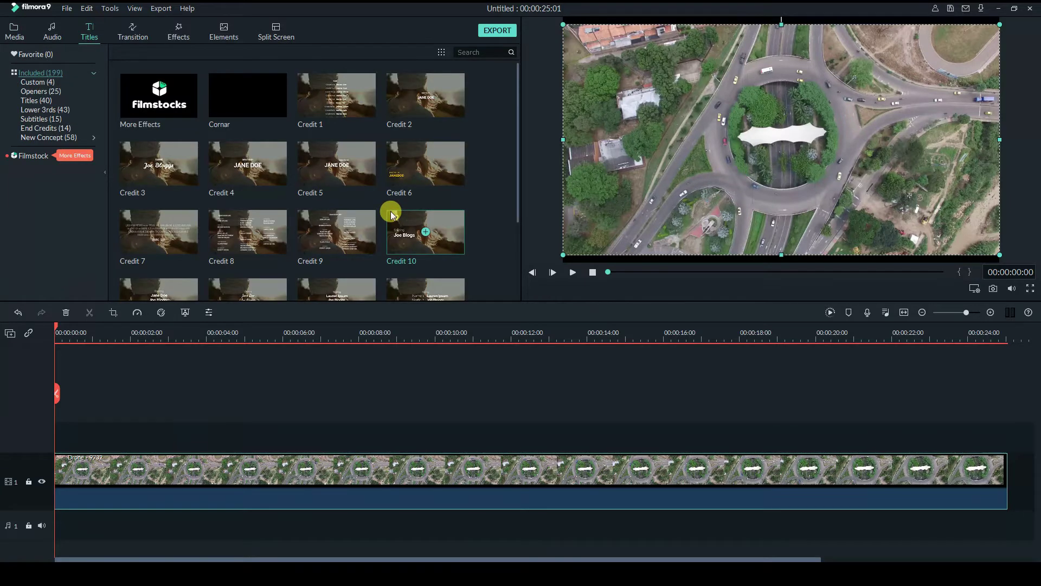
scroll(499, 195, "down", 5)
scroll(497, 195, "up", 5)
left_click_drag(259, 178, 47, 408)
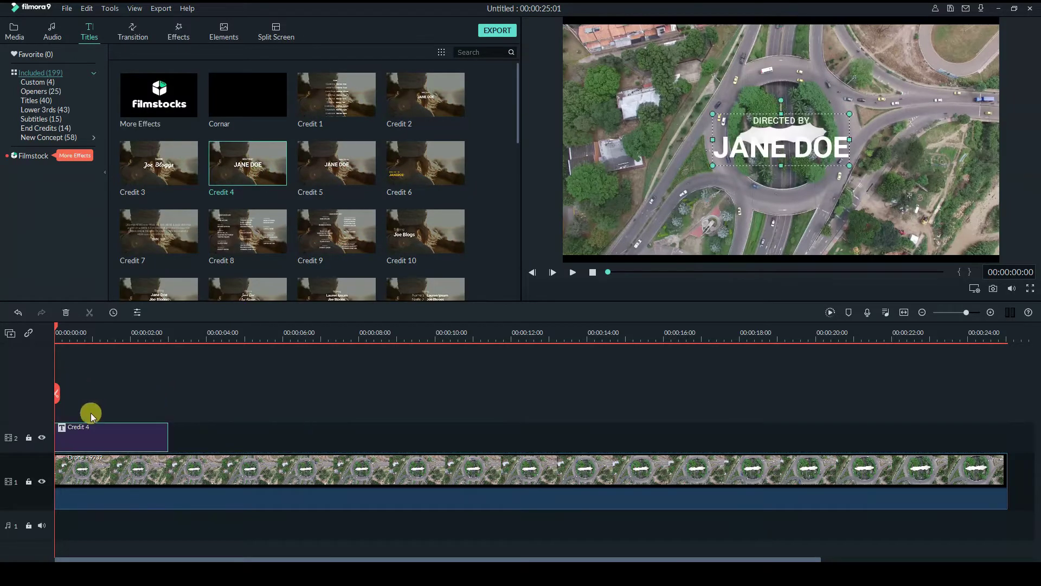
Clear the Credit 4 title's default text and delete its empty text box in the advanced text editor
double_click(126, 440)
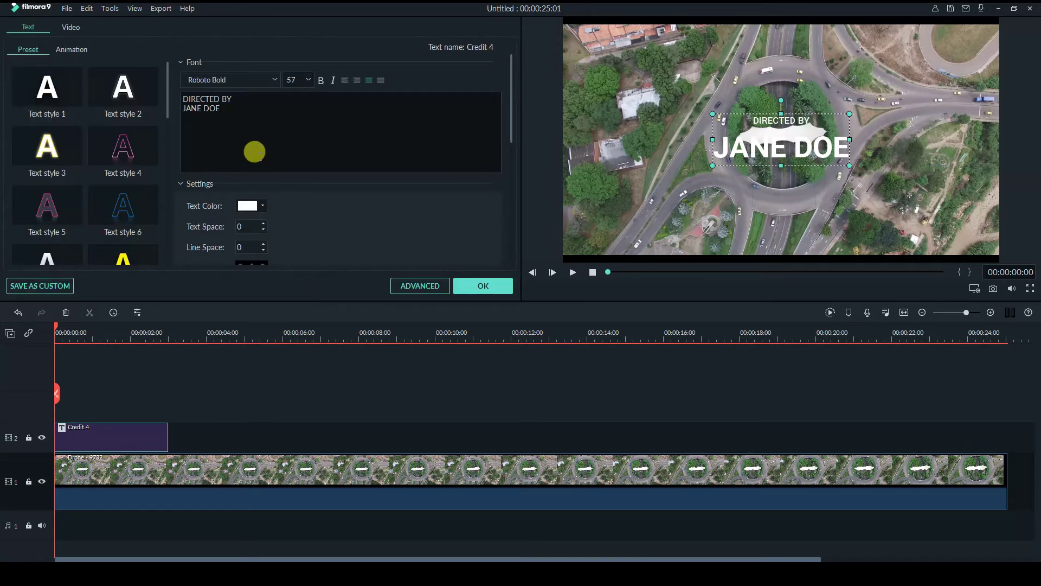
left_click_drag(250, 109, 174, 100)
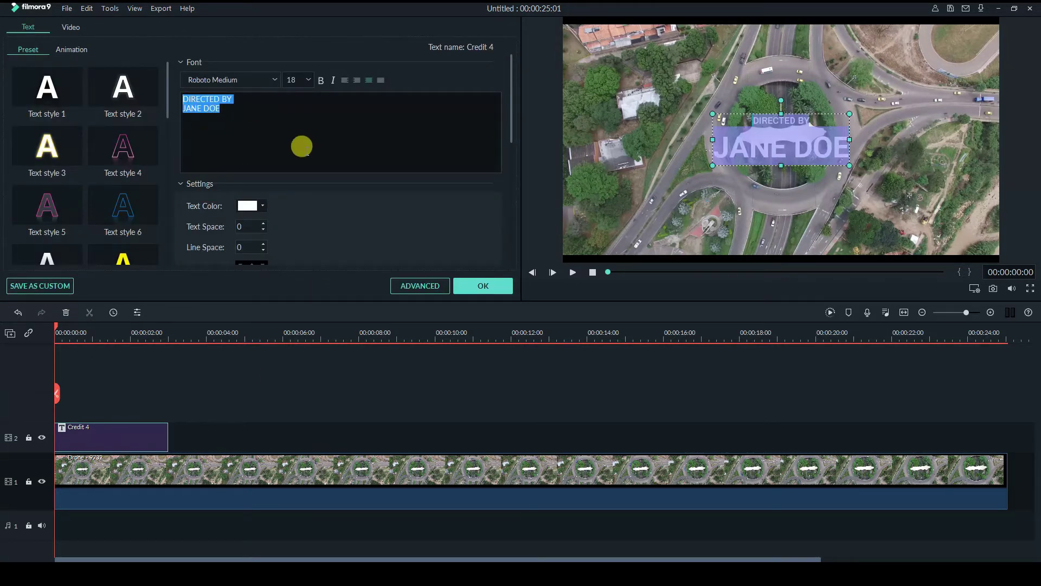
key("BackSpace")
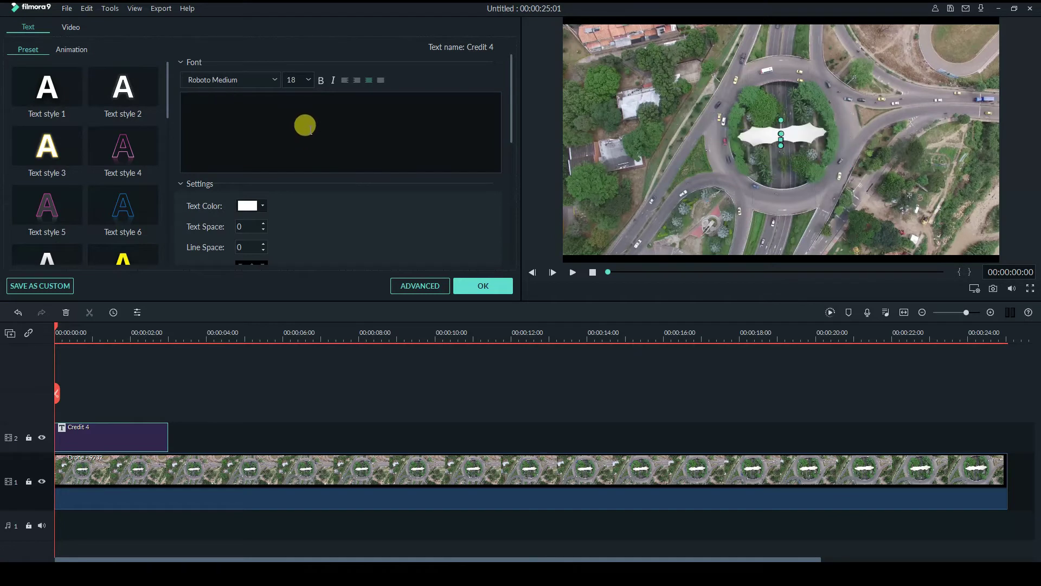
left_click(412, 285)
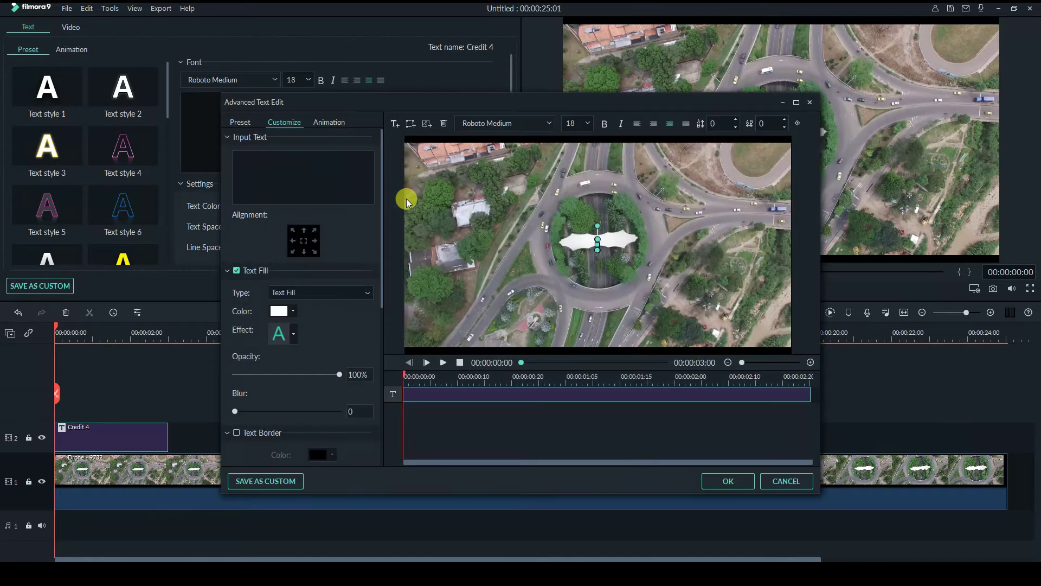
left_click_drag(518, 104, 437, 56)
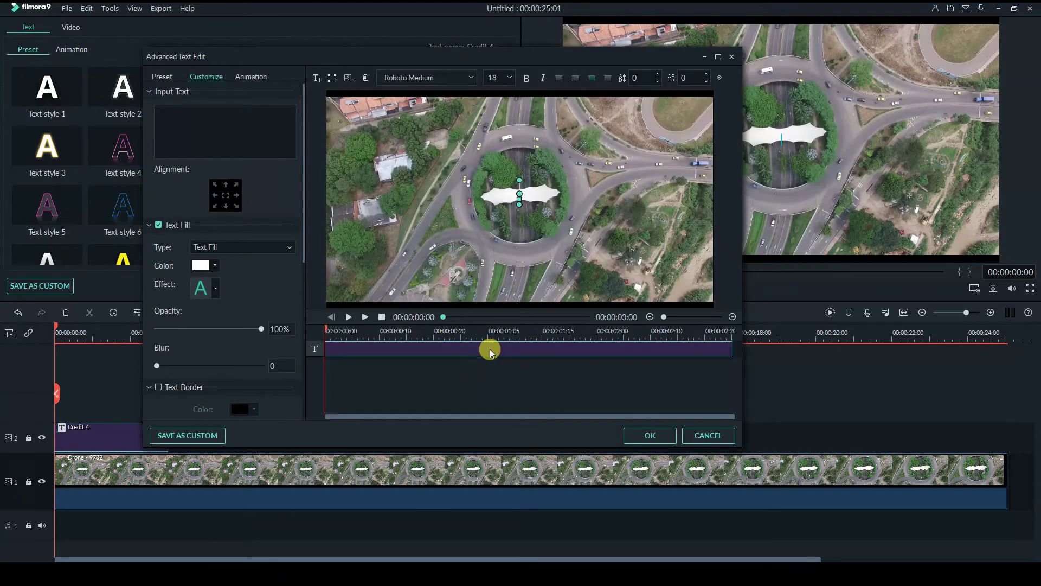
key("Delete")
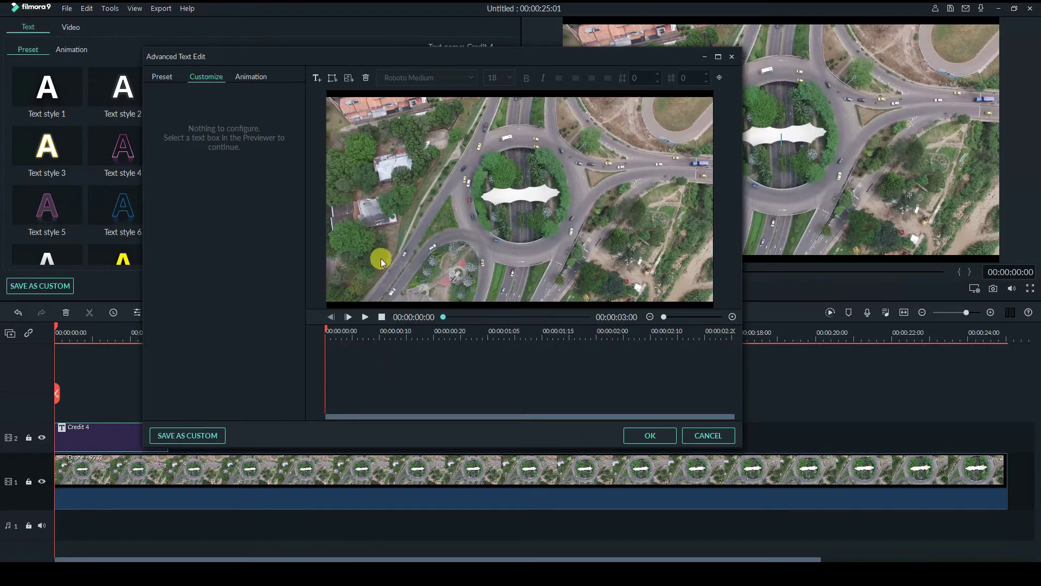
Insert a rectangle shape into the title and remove its placeholder text
left_click(333, 78)
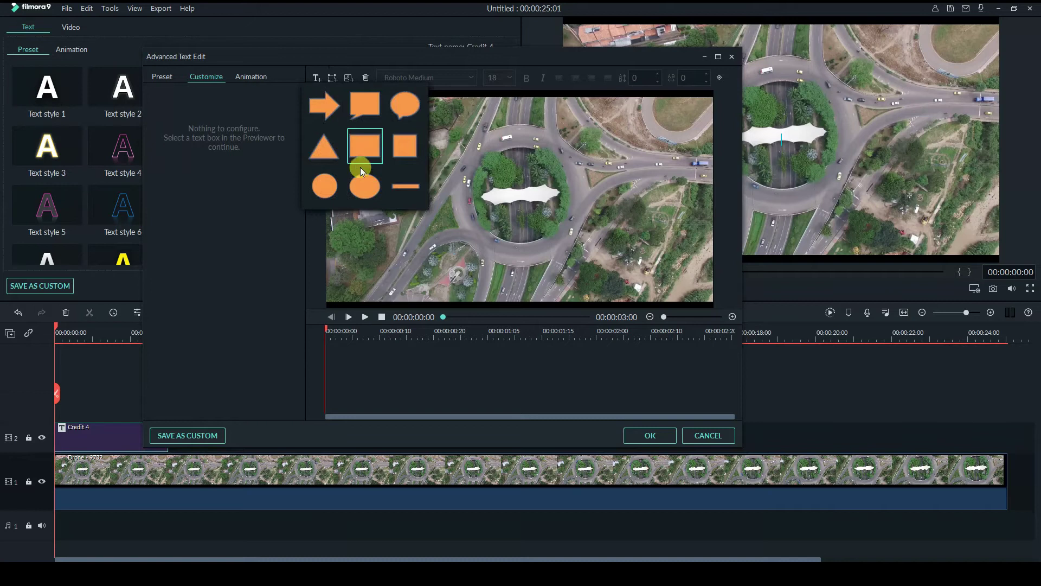
left_click(366, 148)
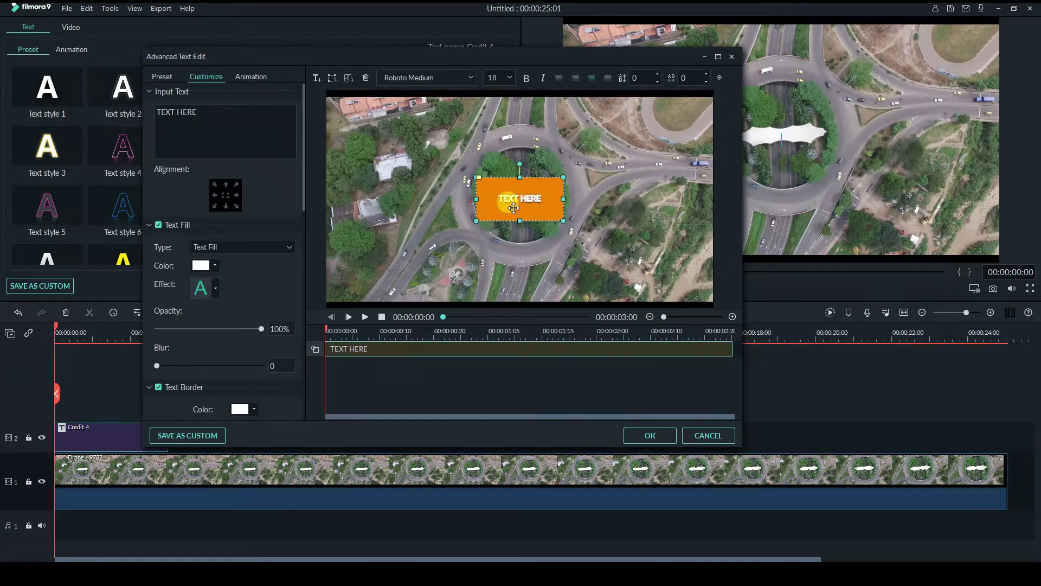
triple_click(220, 114)
key("BackSpace")
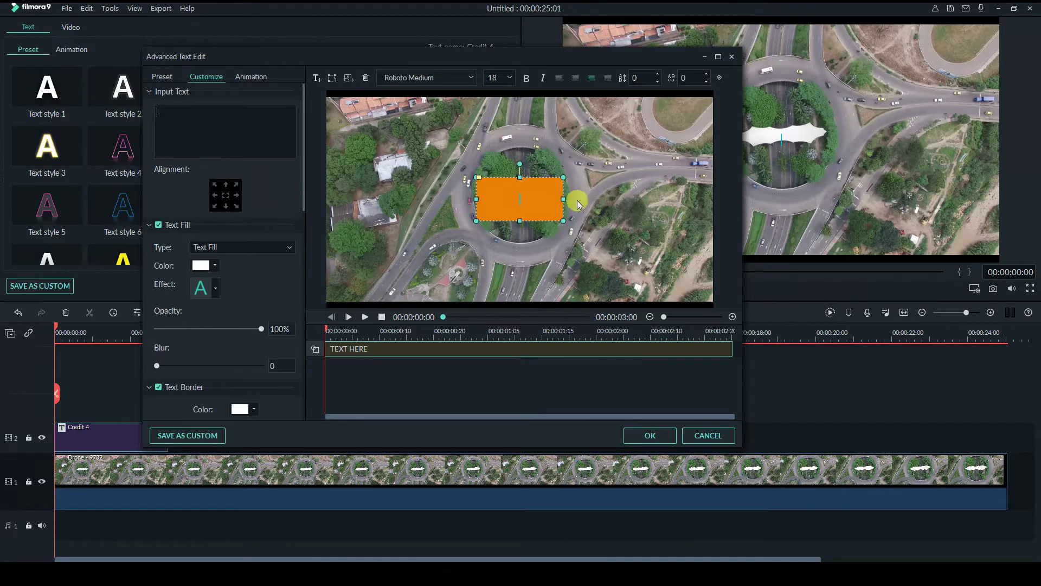
Fill the rectangle with black and enlarge it to cover the whole frame
left_click_drag(305, 157, 307, 306)
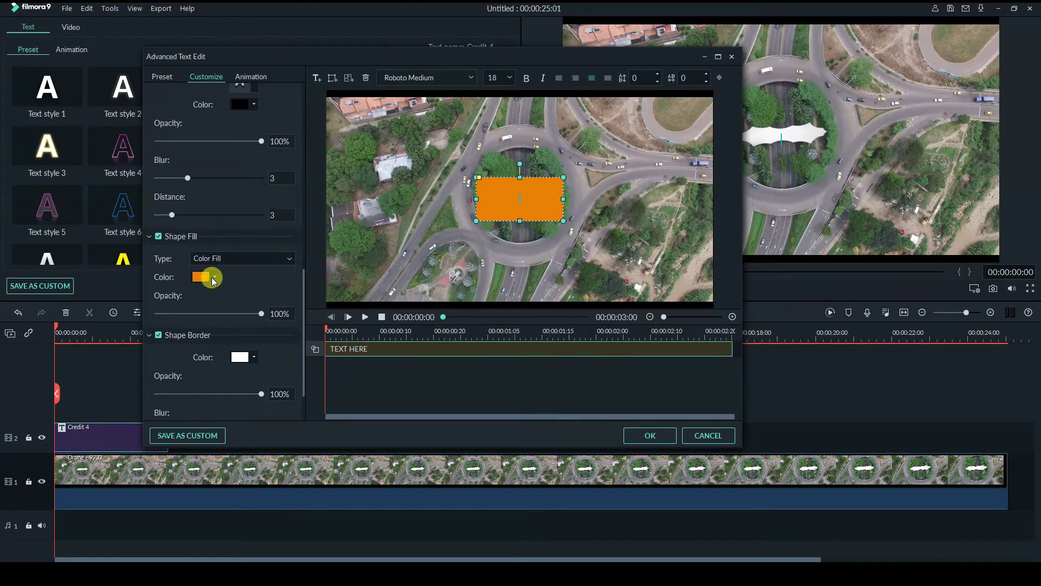
left_click(213, 277)
left_click(195, 327)
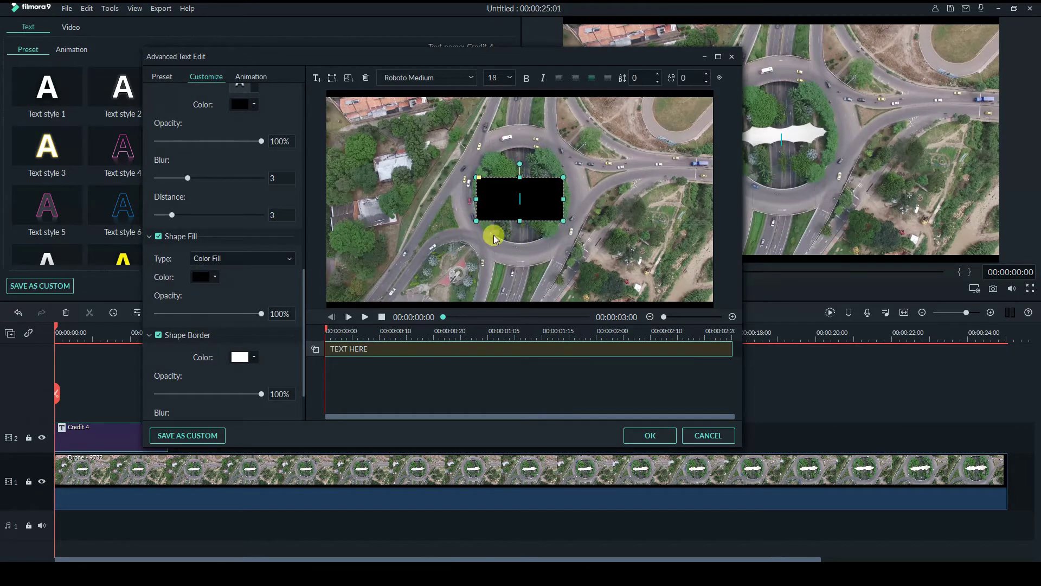
left_click_drag(477, 221, 373, 292)
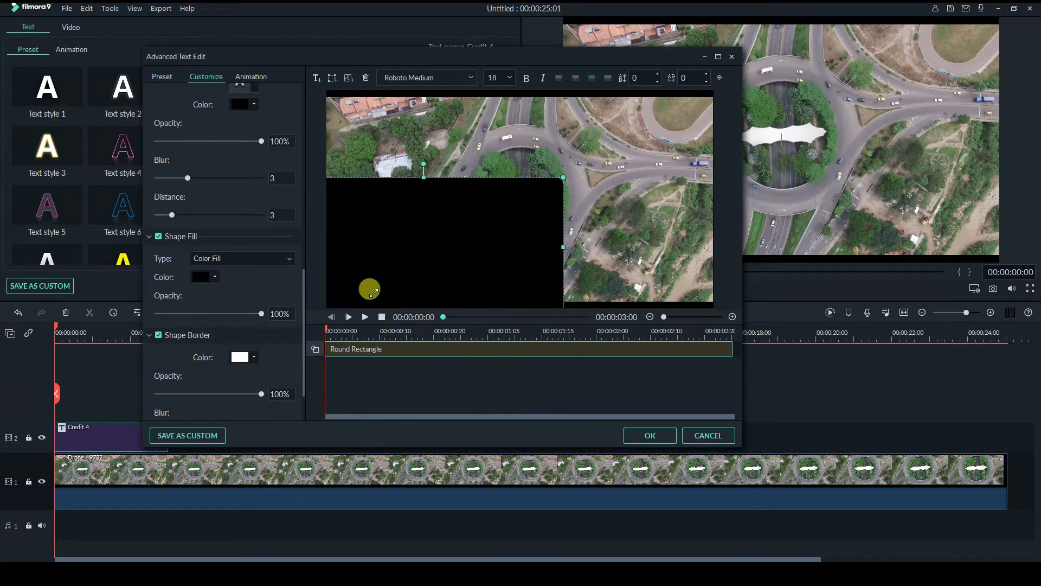
left_click_drag(562, 176, 687, 98)
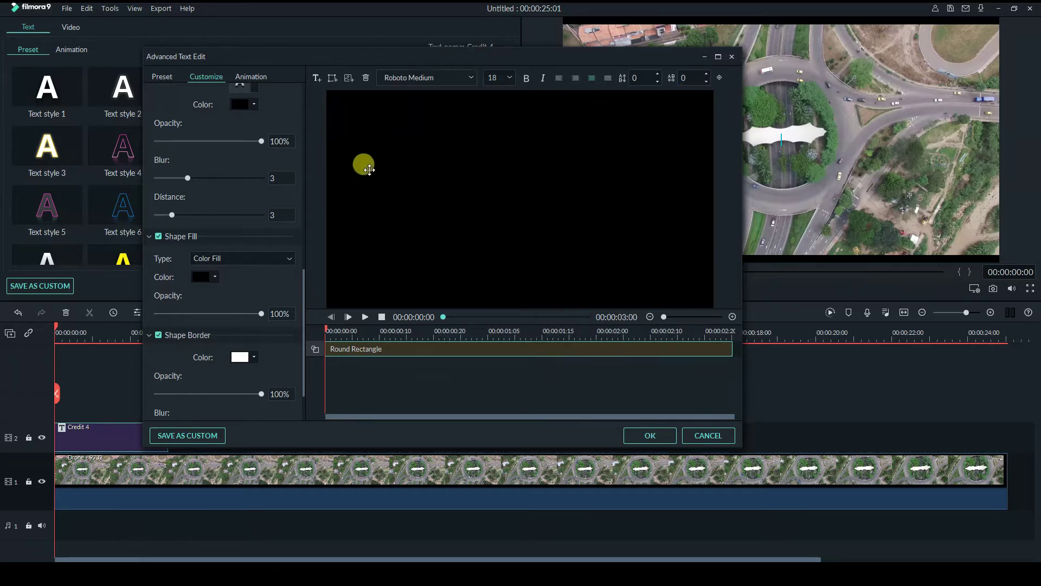
Add a text box in the middle of the black rectangle and replace its placeholder text with ROAD
left_click_drag(302, 278, 319, 86)
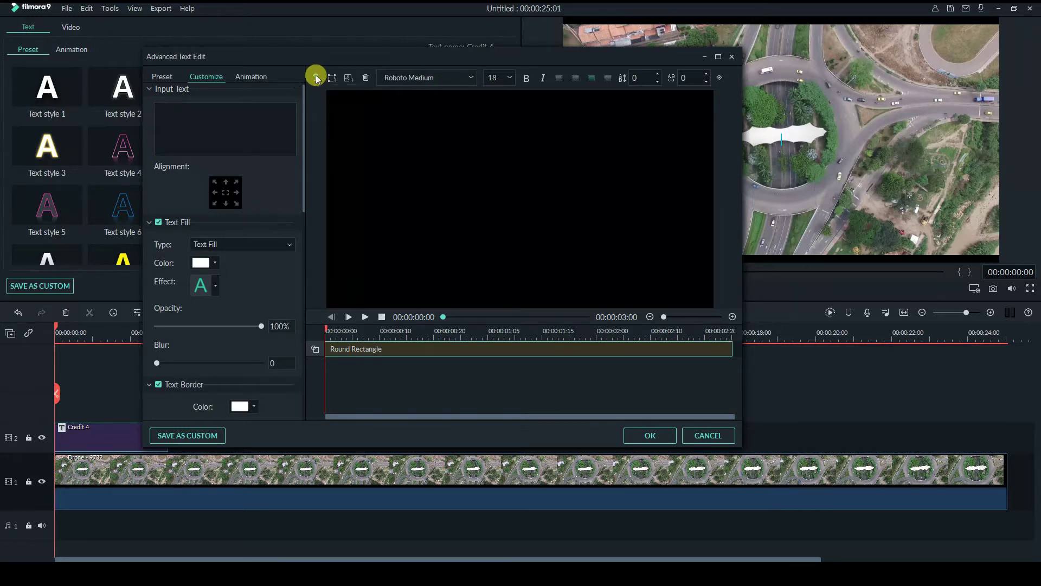
left_click(316, 77)
left_click_drag(547, 208, 520, 199)
left_click_drag(205, 105, 130, 110)
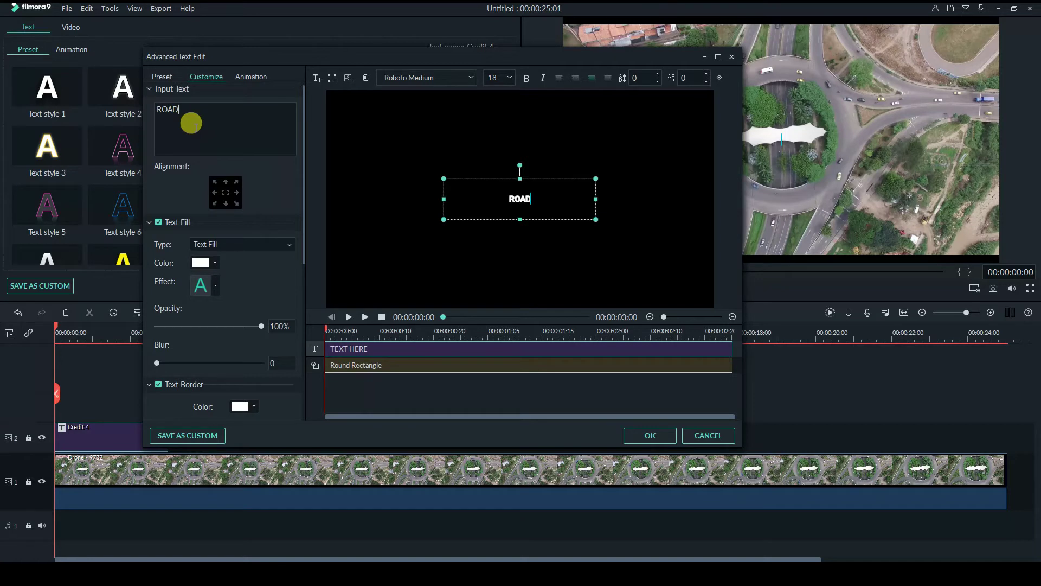
Set the ROAD text to size 150, then enlarge its text box and move it near the centre of the frame
left_click_drag(217, 108, 140, 108)
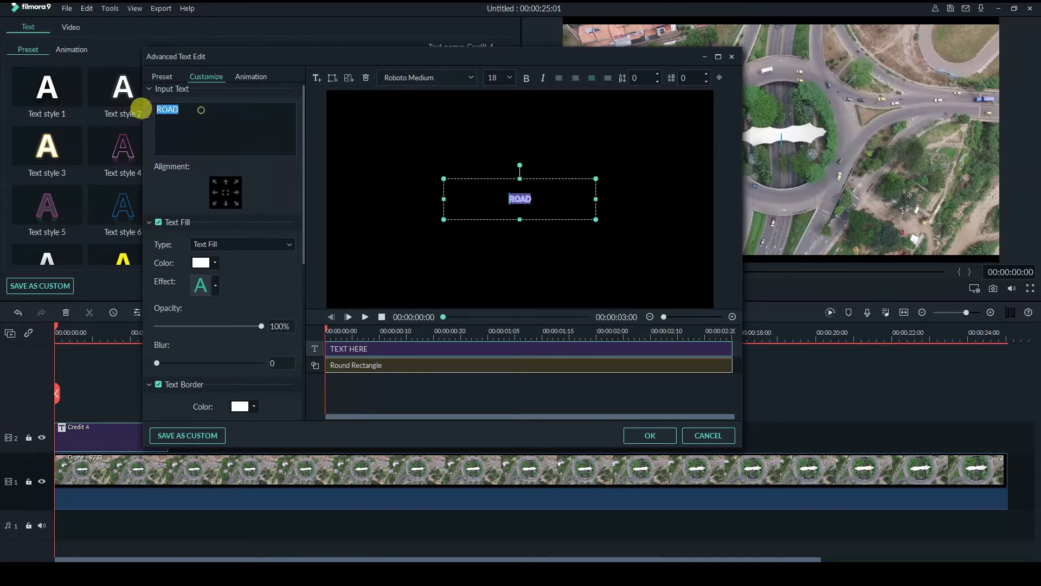
left_click(510, 77)
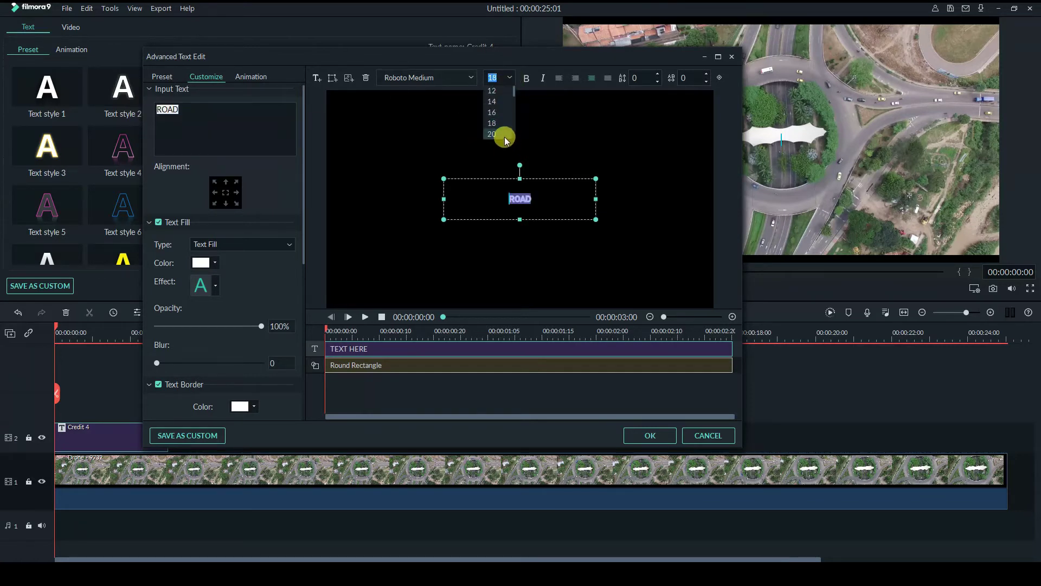
scroll(504, 127, "down", 1)
left_click(494, 133)
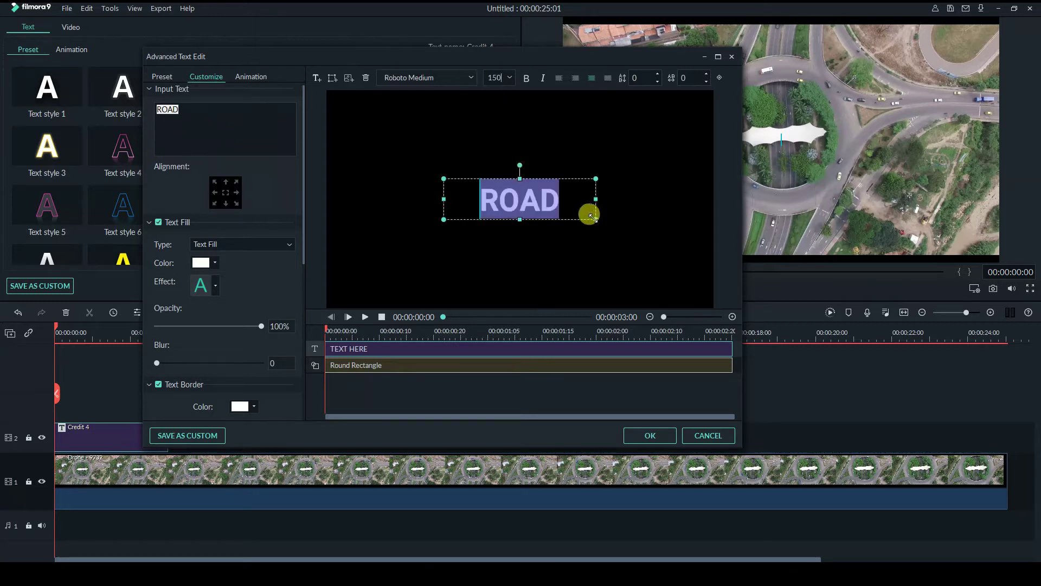
left_click_drag(594, 217, 627, 251)
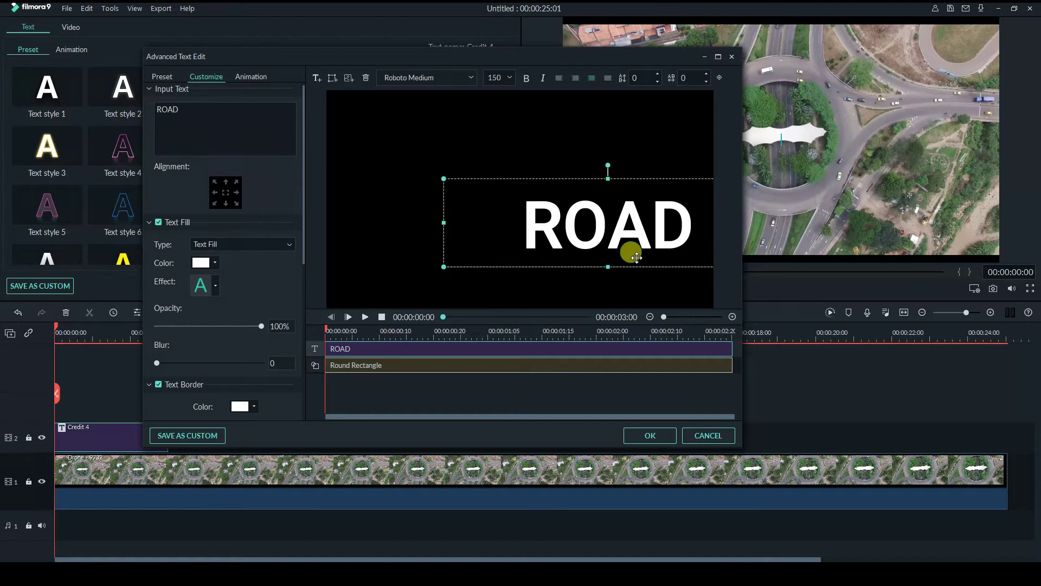
left_click_drag(443, 265, 353, 275)
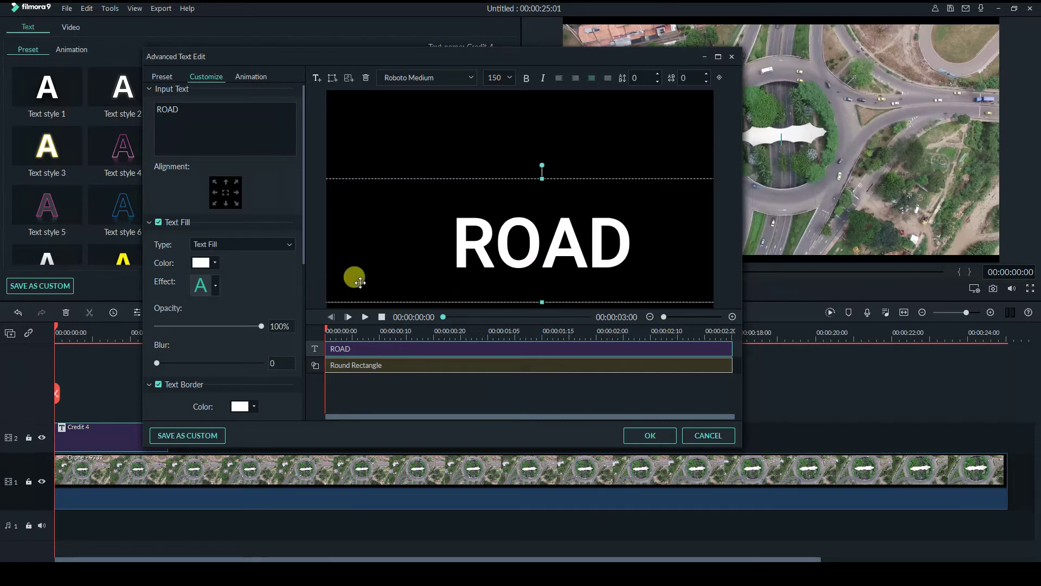
left_click_drag(553, 221, 543, 190)
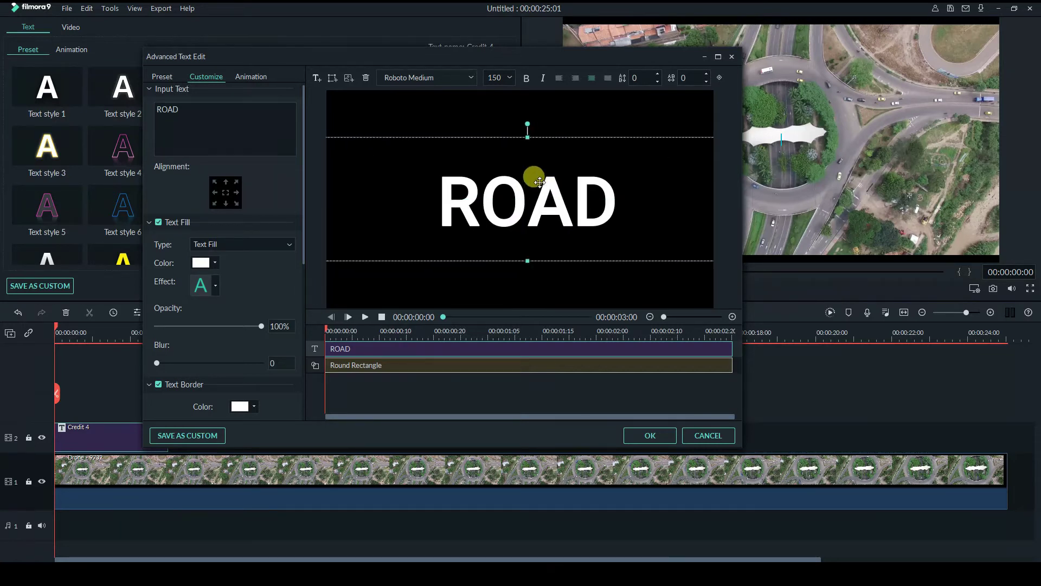
Change the ROAD text to Gautami Bold at size 500 and apply the advanced text edits
left_click(473, 78)
left_click(473, 106)
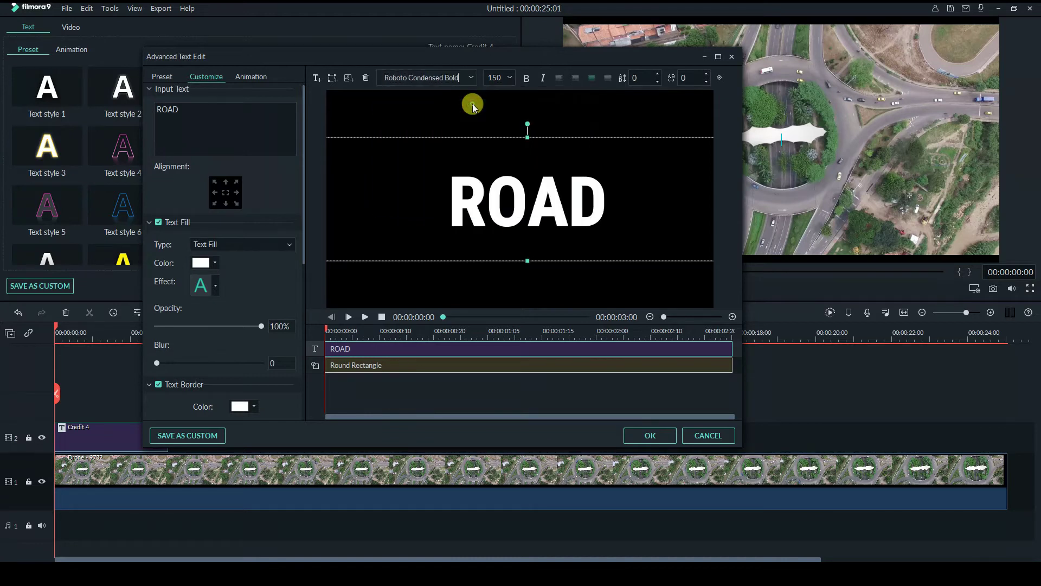
left_click(471, 77)
scroll(468, 119, "down", 3)
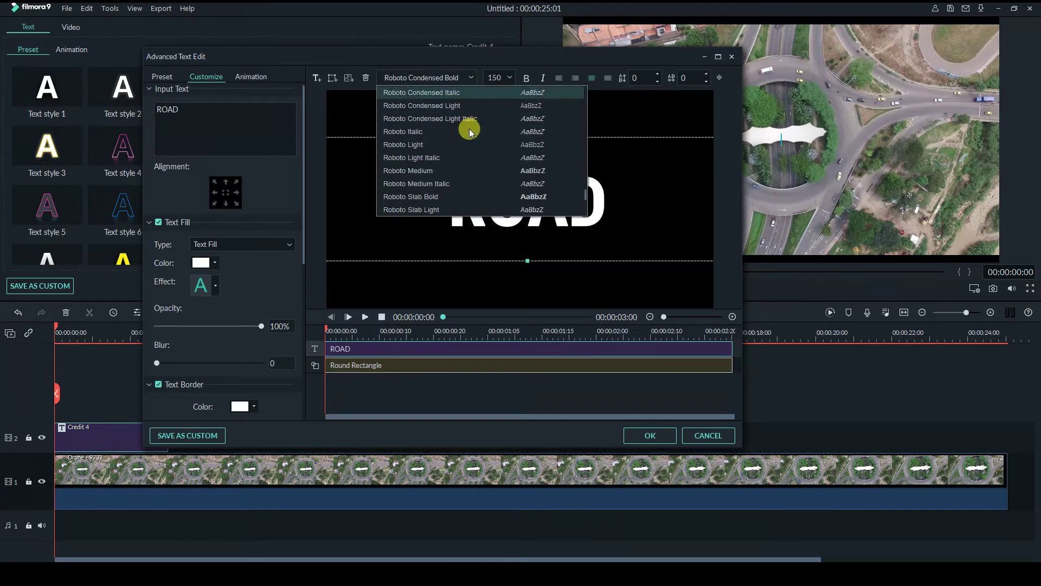
scroll(469, 128, "up", 10)
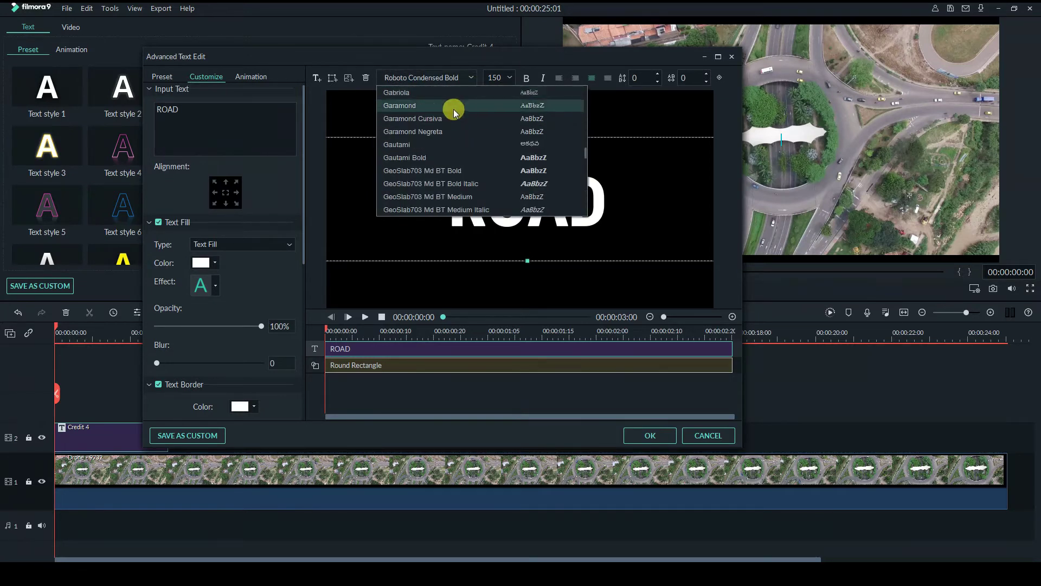
left_click(466, 158)
double_click(556, 214)
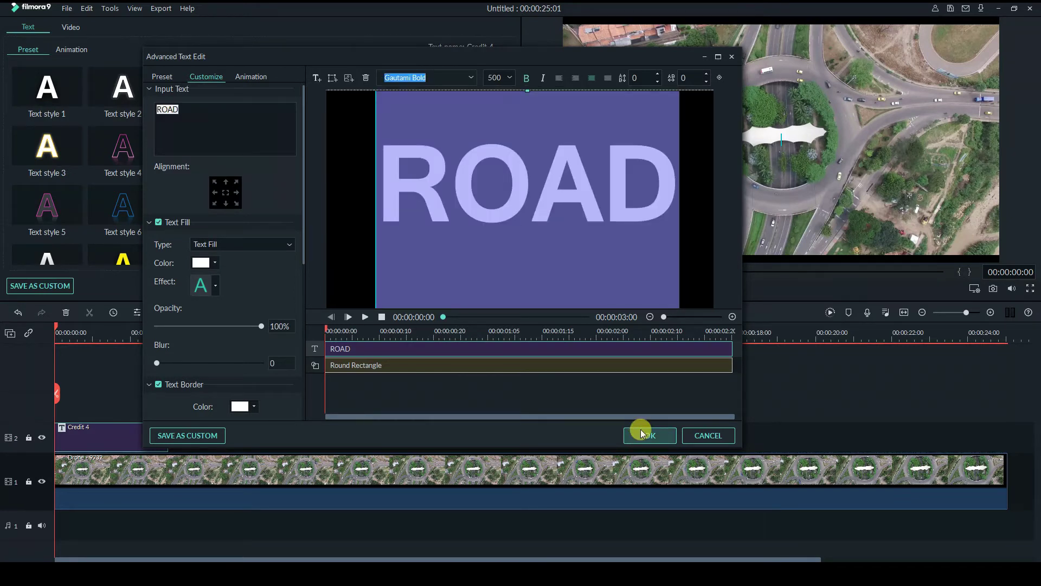
left_click(641, 432)
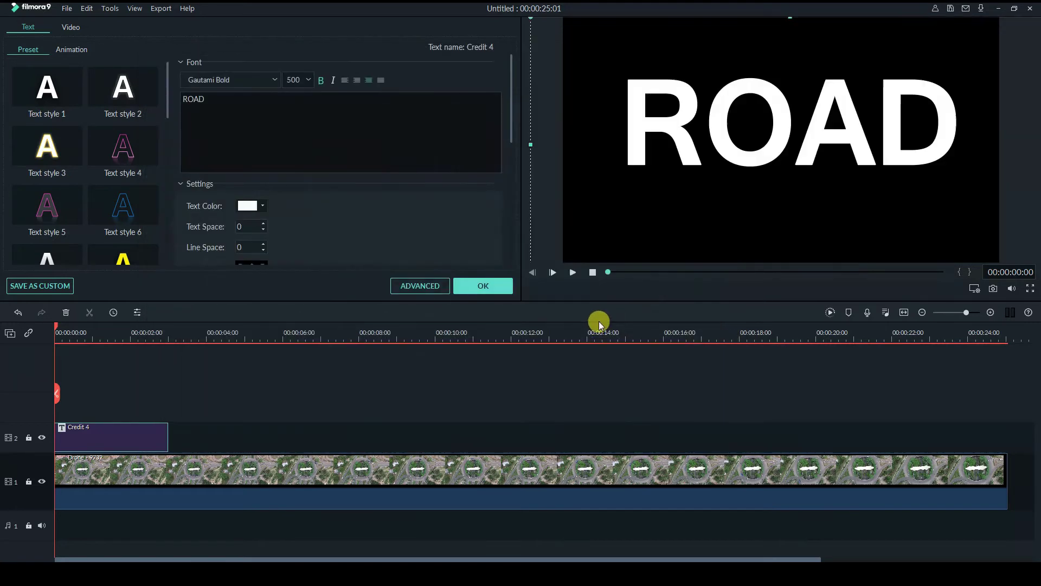
Slightly enlarge the ROAD text, centre it vertically in the preview, and accept the title changes
left_click_drag(767, 126, 768, 154)
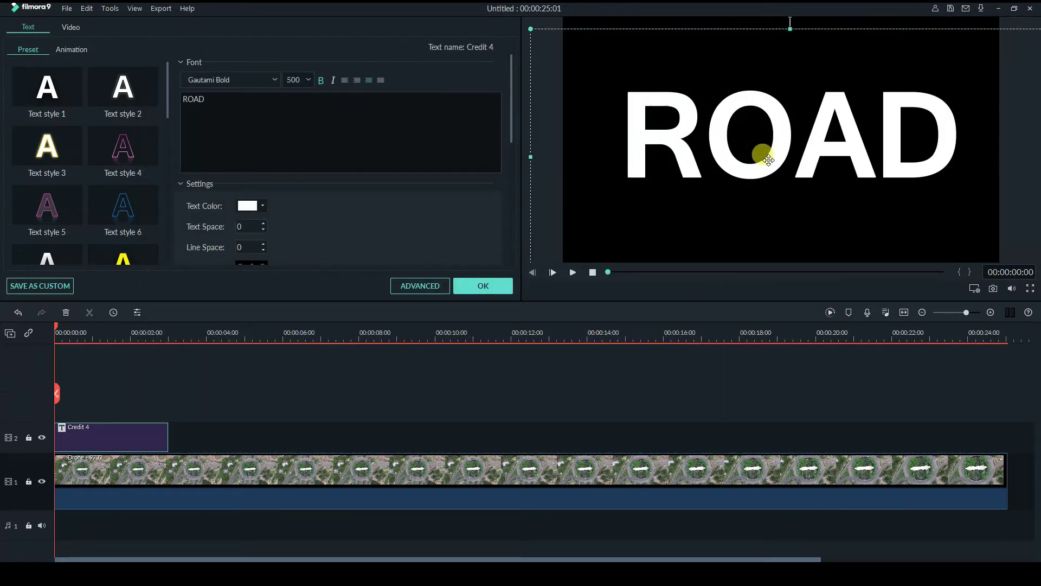
mouse_move(790, 25)
left_mouse_down()
mouse_move(790, 12)
mouse_move(792, 28)
left_mouse_up()
left_click_drag(779, 115, 777, 121)
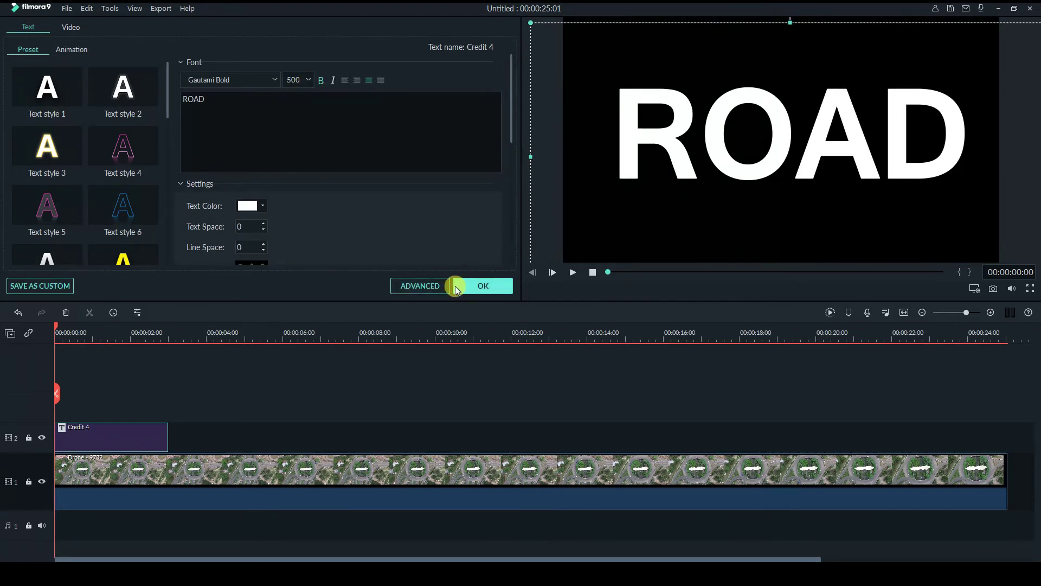
left_click(477, 286)
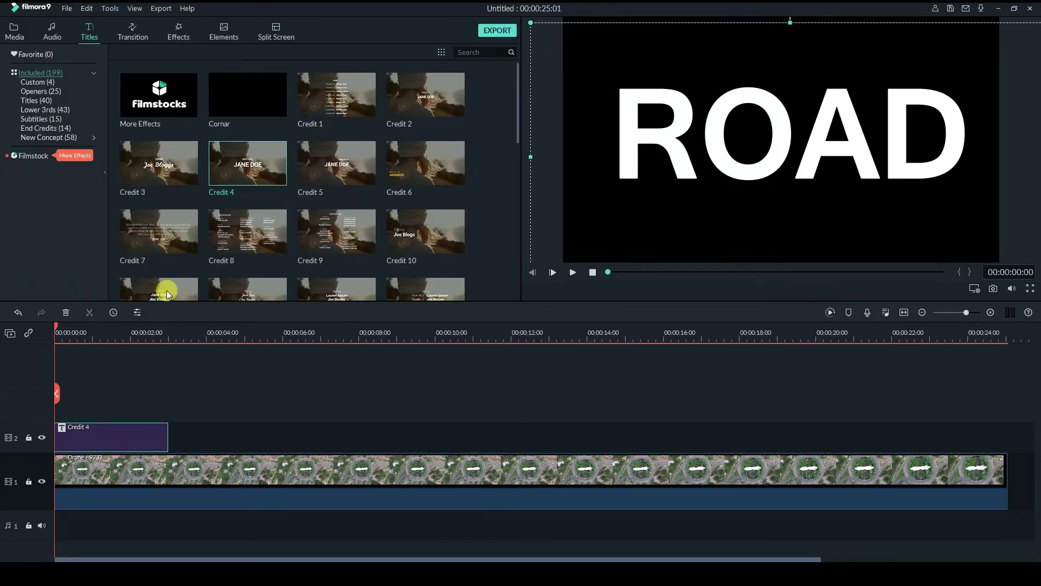
Extend the Credit 4 title to the end of the drone clip and open the title for editing
left_click_drag(167, 435, 1006, 453)
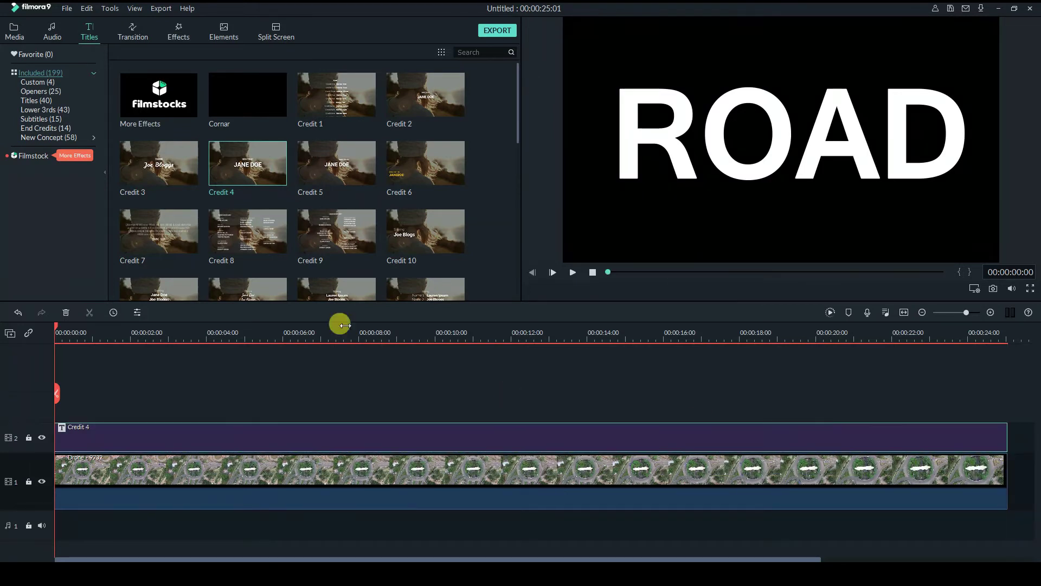
double_click(233, 429)
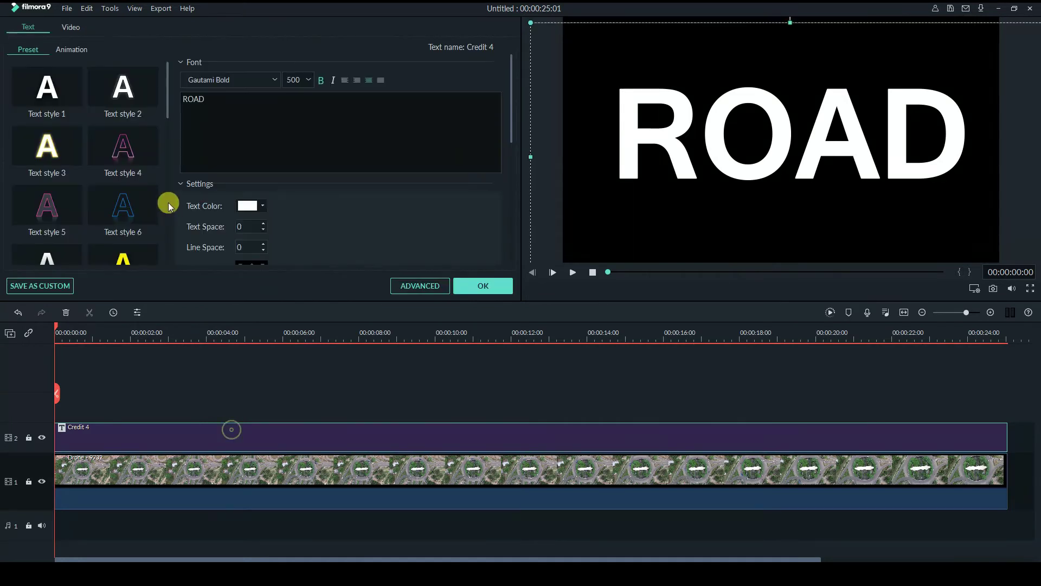
Set the Credit 4 title's compositing blend mode to Darken at 100% opacity, accept it, and play the result
left_click(70, 27)
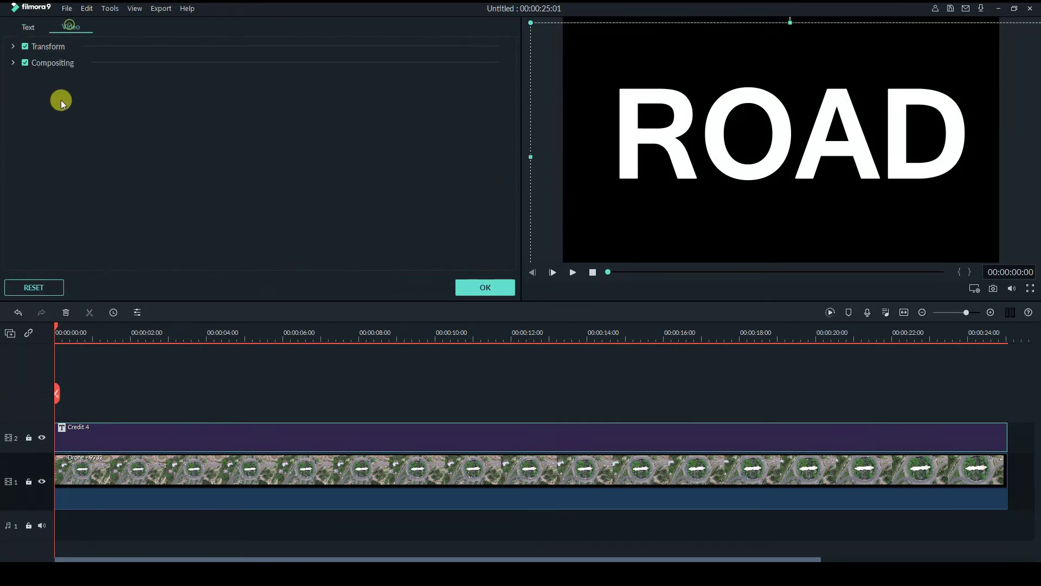
left_click(13, 63)
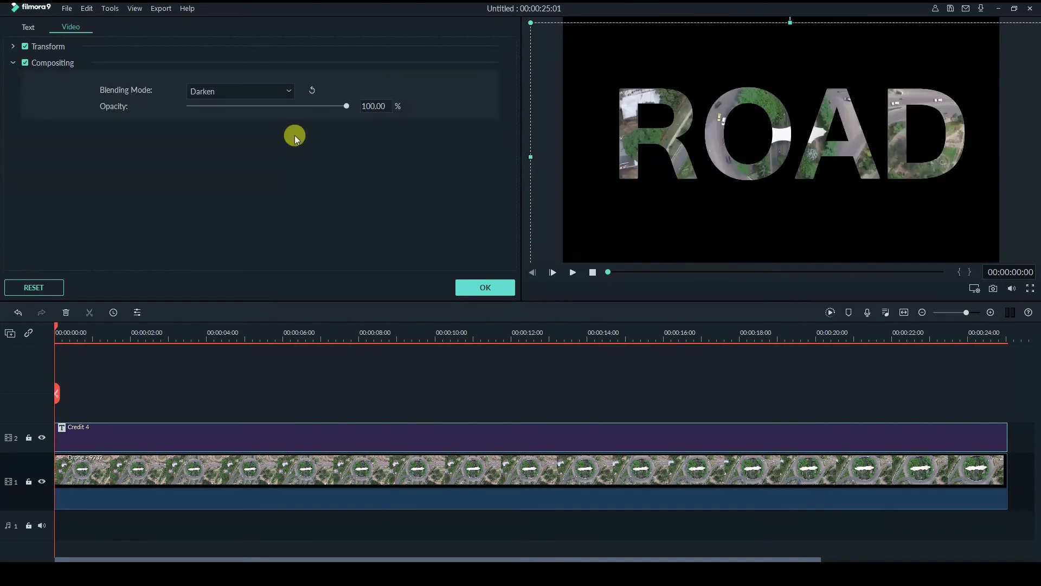
left_click(288, 90)
left_click(260, 116)
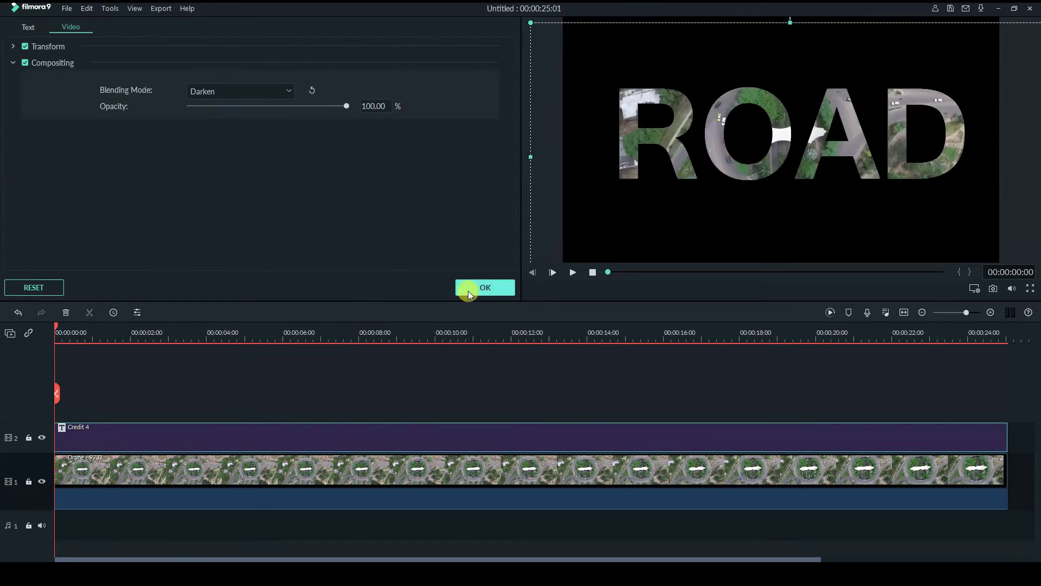
left_click(467, 289)
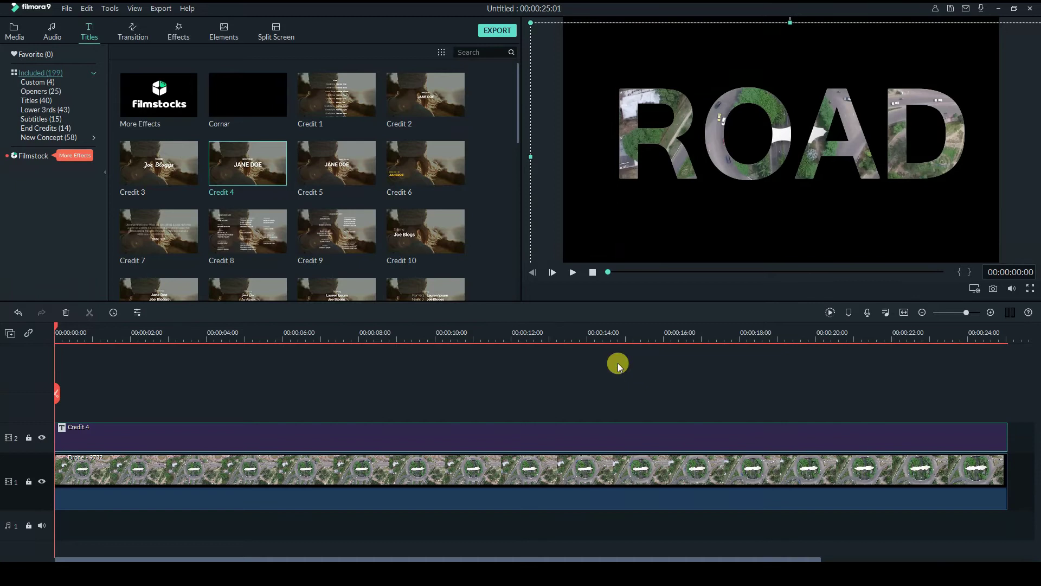
key("space")
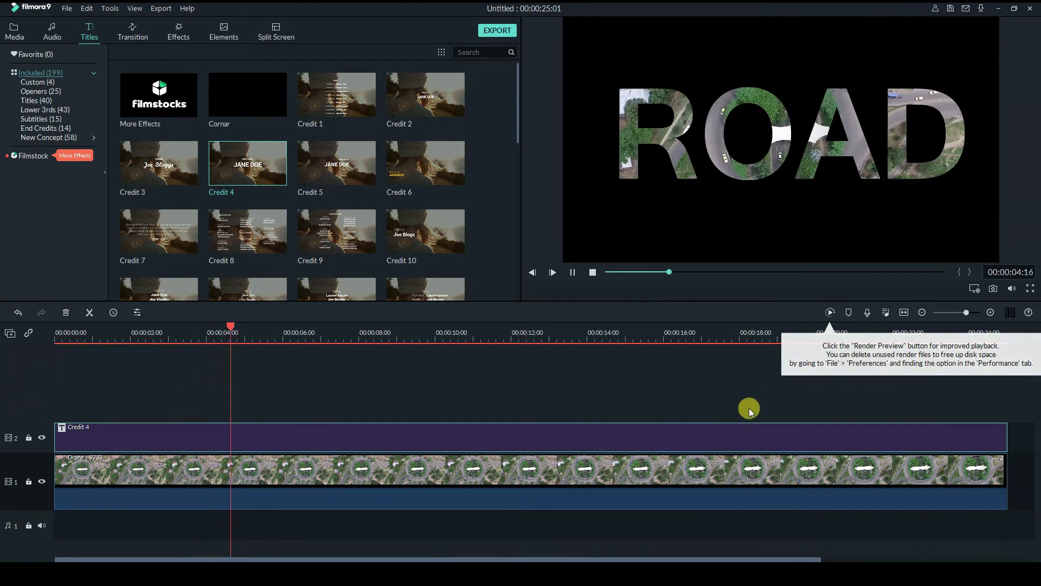
Change the ROAD text in the Credit 4 title to Arial Black Normal at size 280 and apply the advanced text edits
double_click(631, 437)
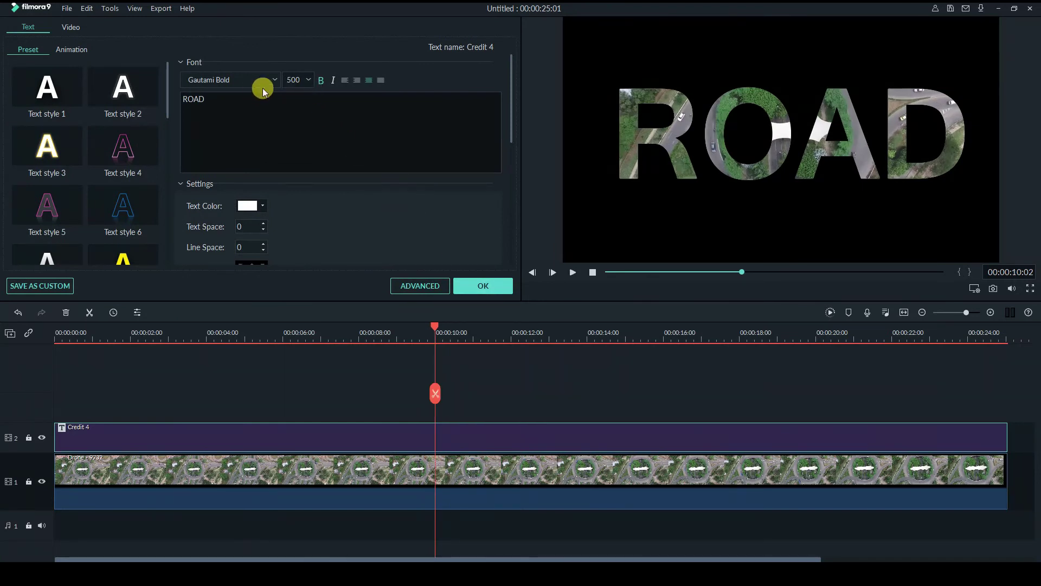
left_click(415, 285)
left_click_drag(598, 105, 500, 29)
left_click(452, 46)
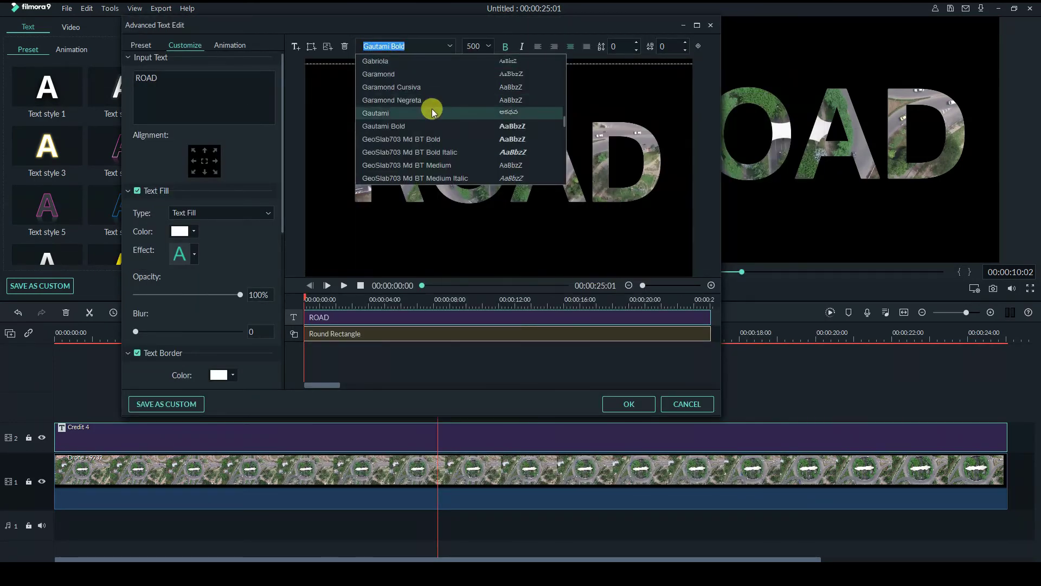
scroll(444, 141, "down", 5)
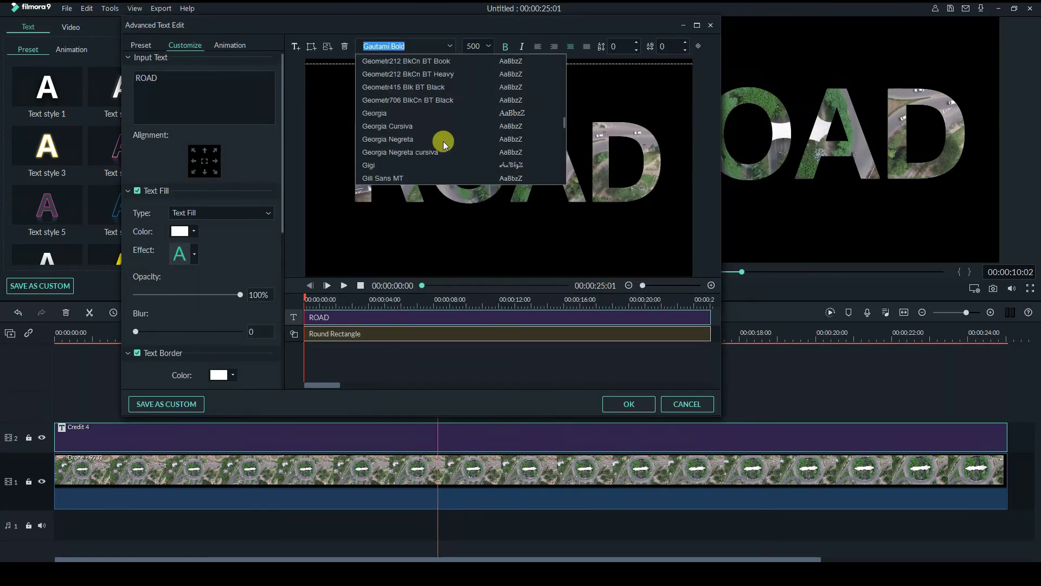
scroll(452, 141, "up", 10)
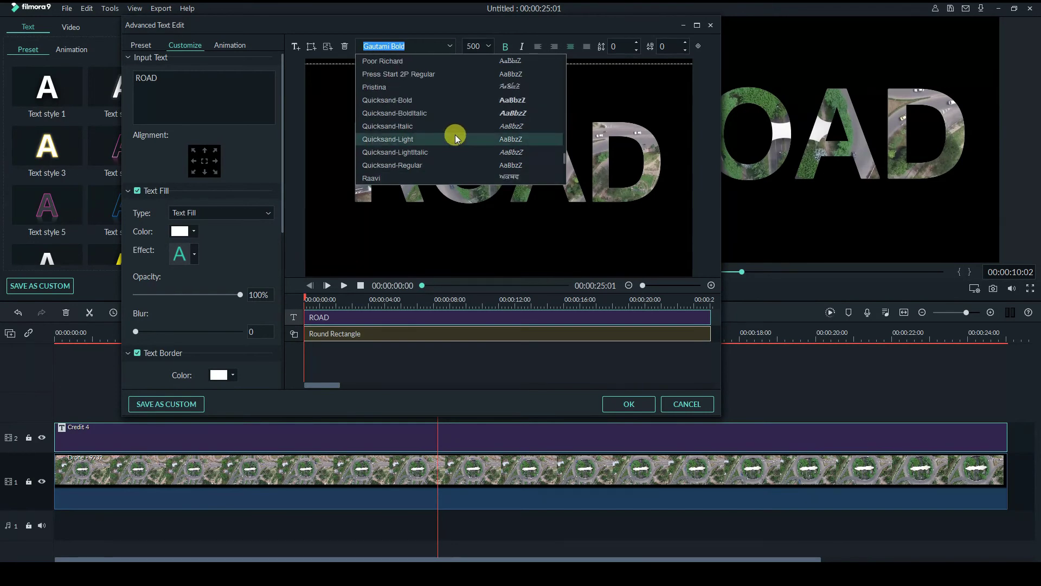
left_click(454, 125)
type("0")
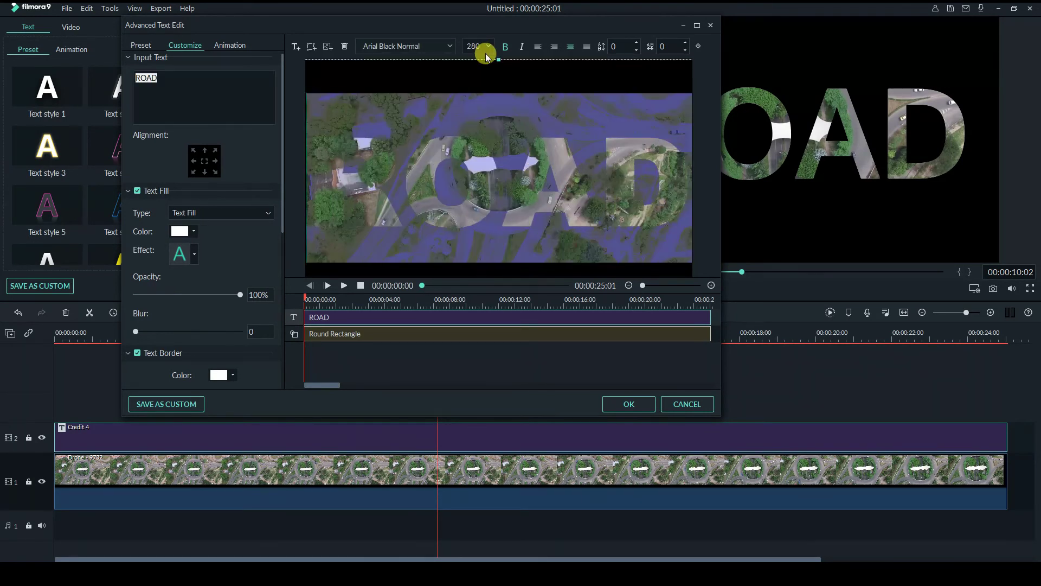
left_click(641, 401)
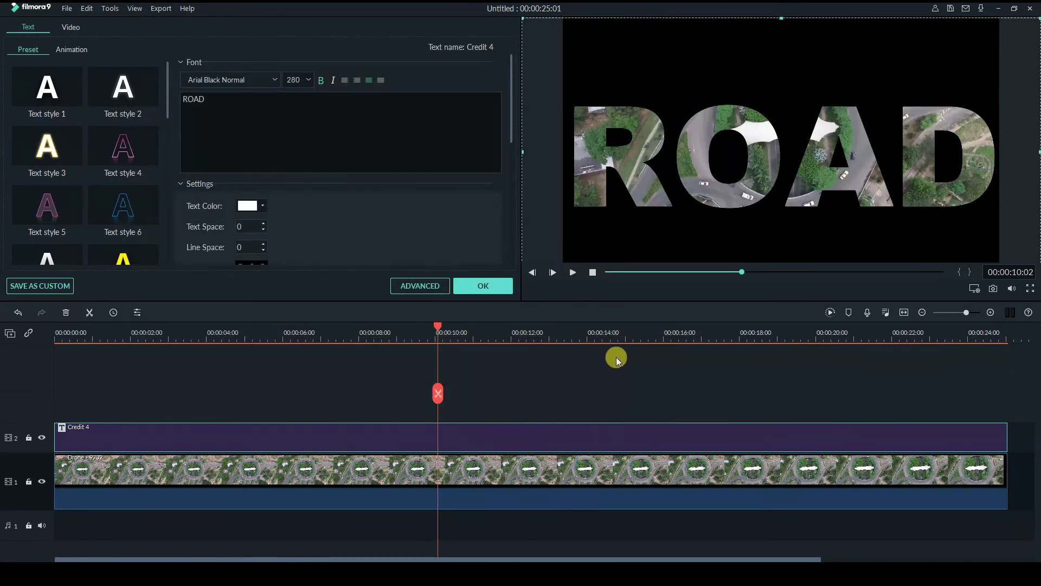
Move the ROAD text slightly up to centre it vertically in the frame, apply it, and play the timeline from the start
left_click(428, 288)
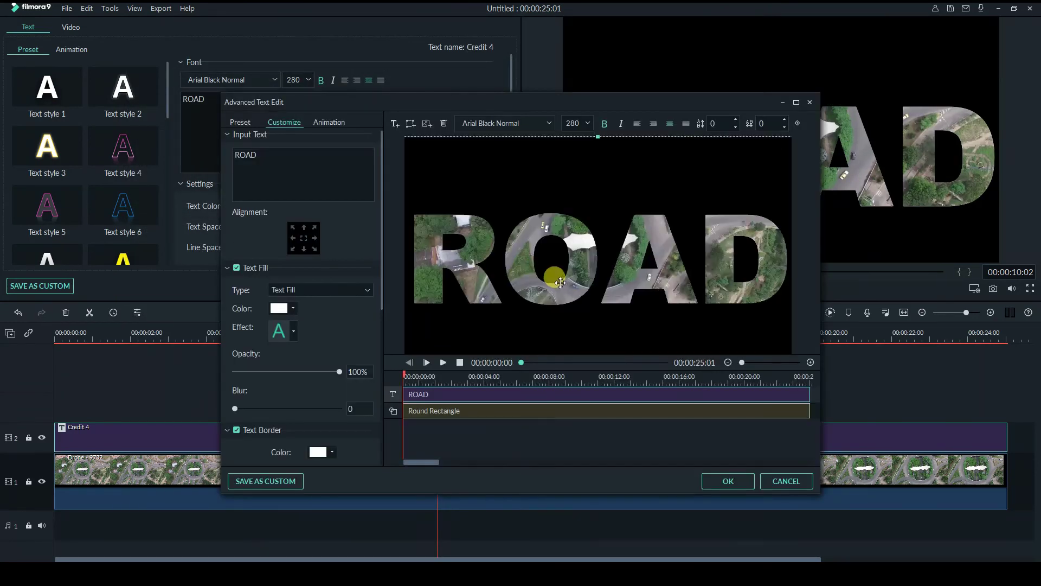
left_click_drag(598, 137, 599, 121)
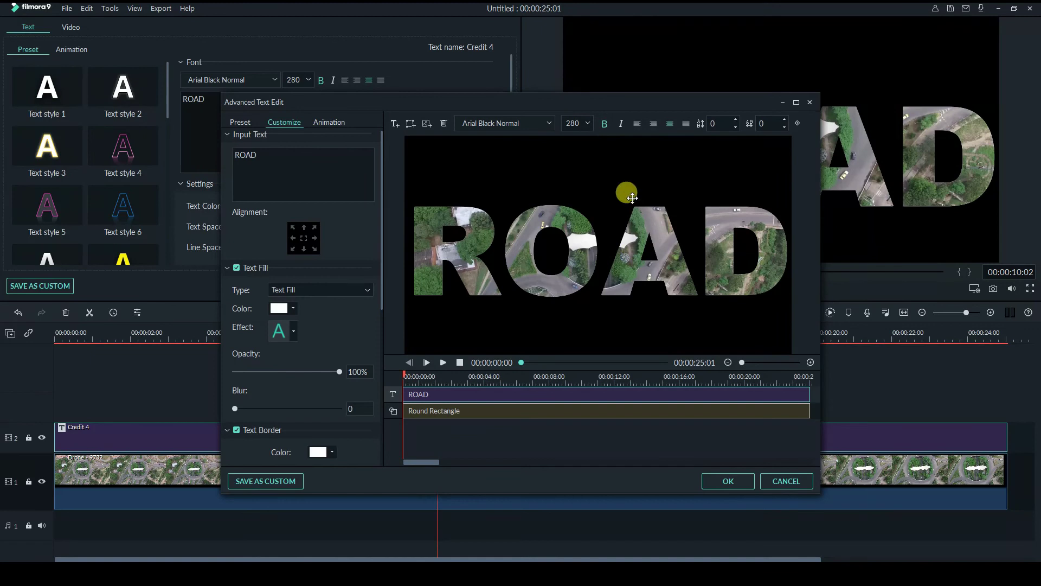
left_click_drag(623, 104, 541, 68)
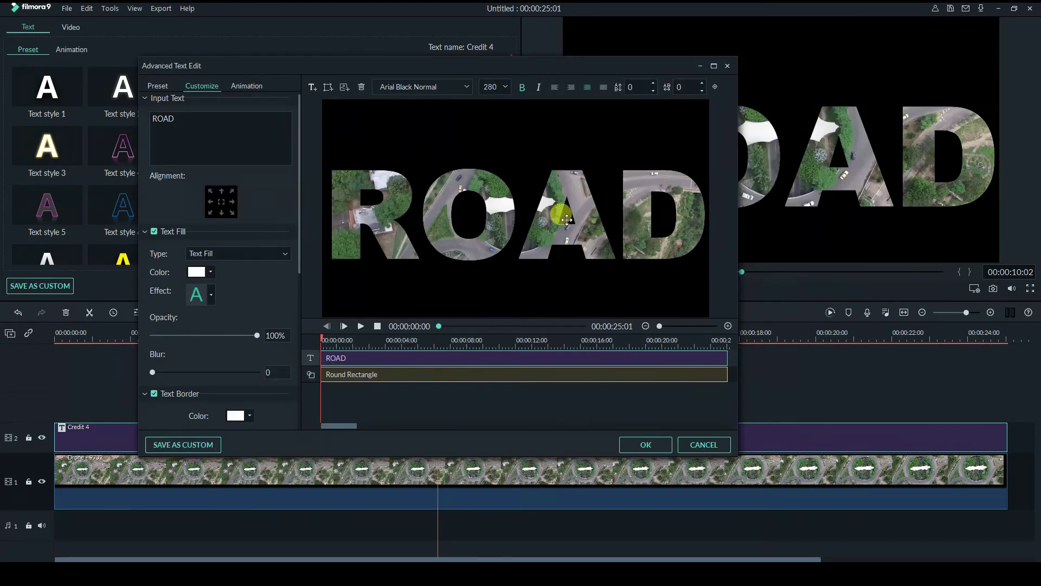
left_click(630, 437)
left_click_drag(437, 390, 28, 397)
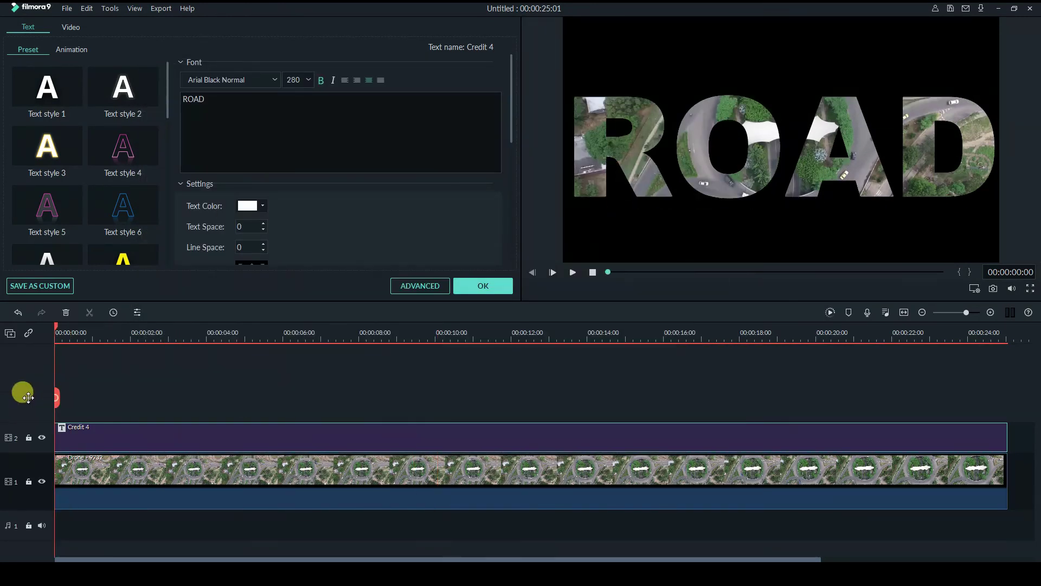
key("space")
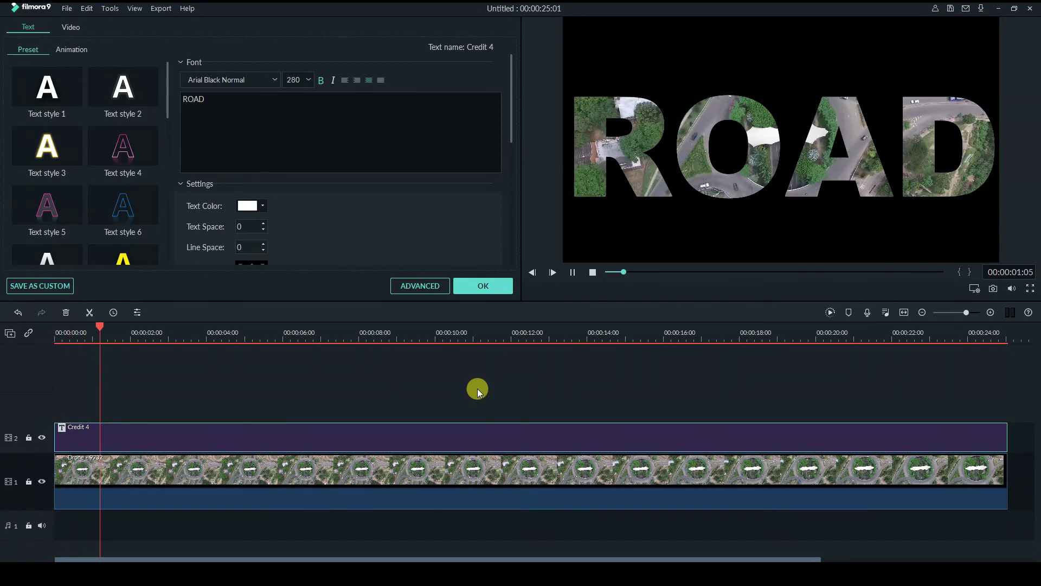